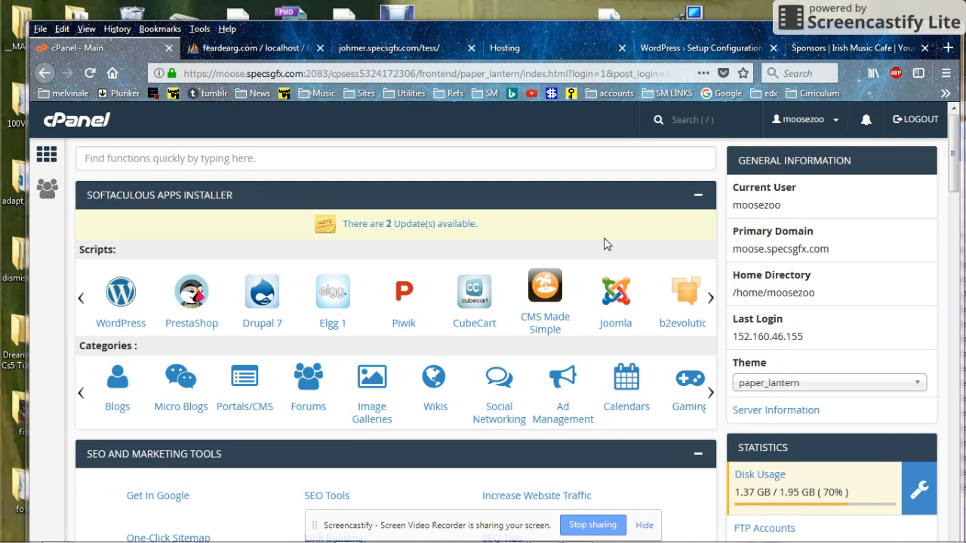
Step: Scroll the cPanel home page down to the Databases tools
{"action": "left_click_drag", "start_coordinate": [954, 177], "coordinate": [951, 381]}
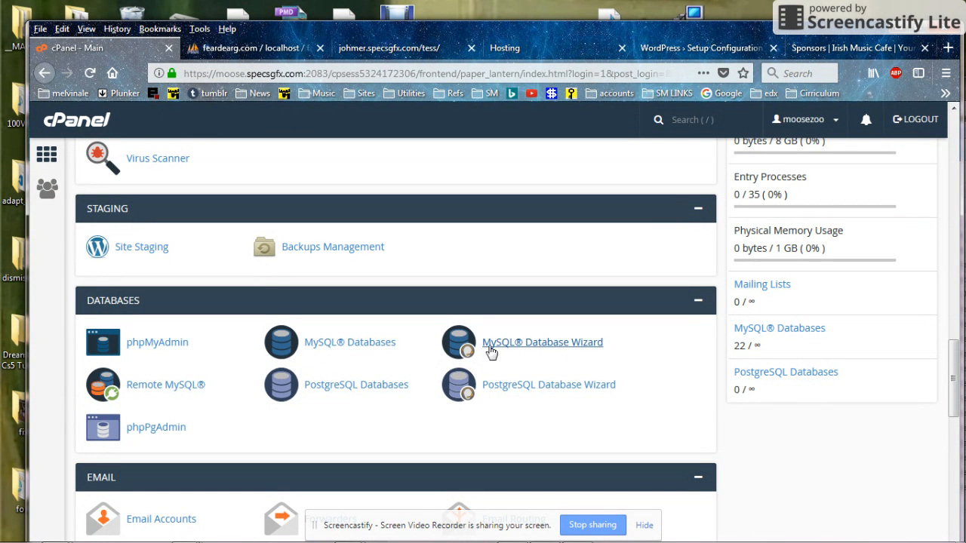
Step: On the MySQL Databases page, create a database named gfxdelight
{"action": "left_click", "coordinate": [325, 346]}
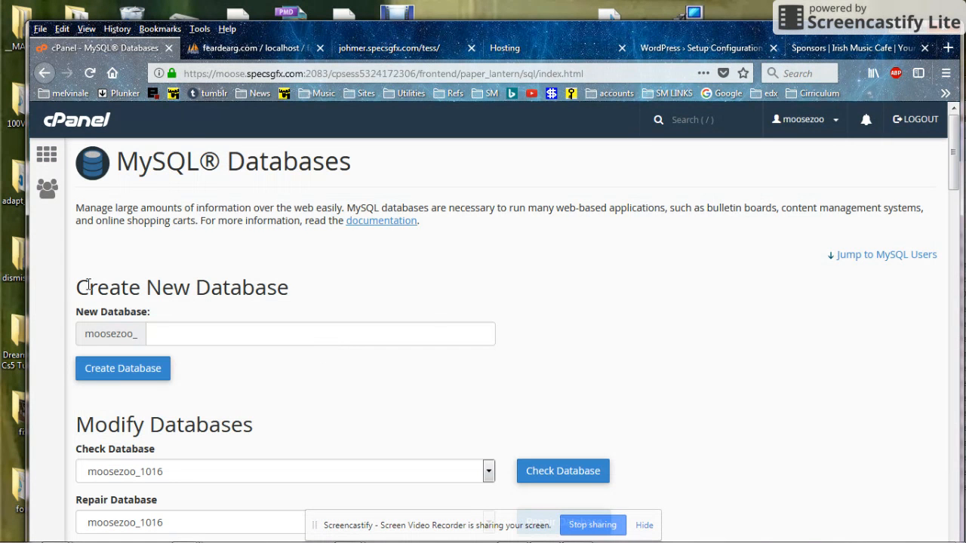
{"action": "left_click_drag", "start_coordinate": [78, 287], "coordinate": [295, 278]}
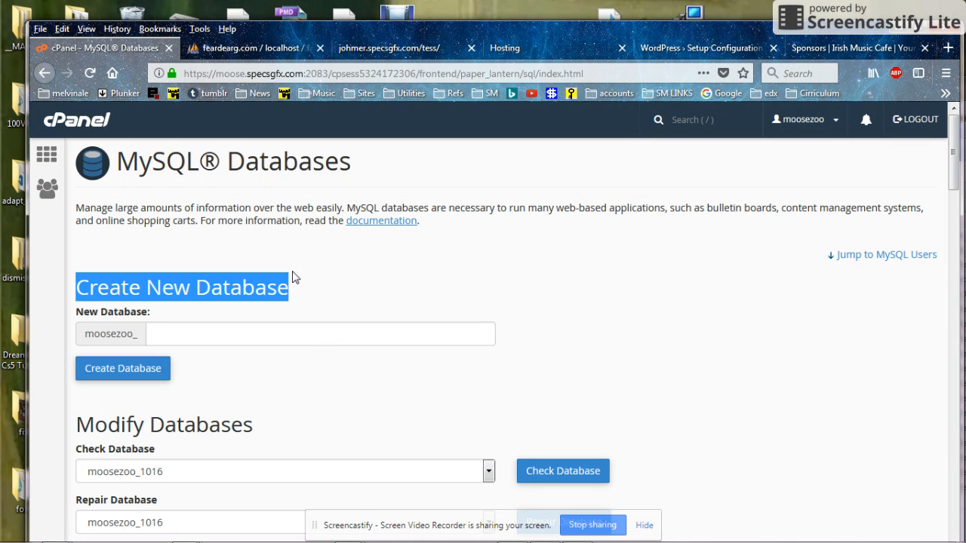
{"action": "left_click", "coordinate": [264, 334]}
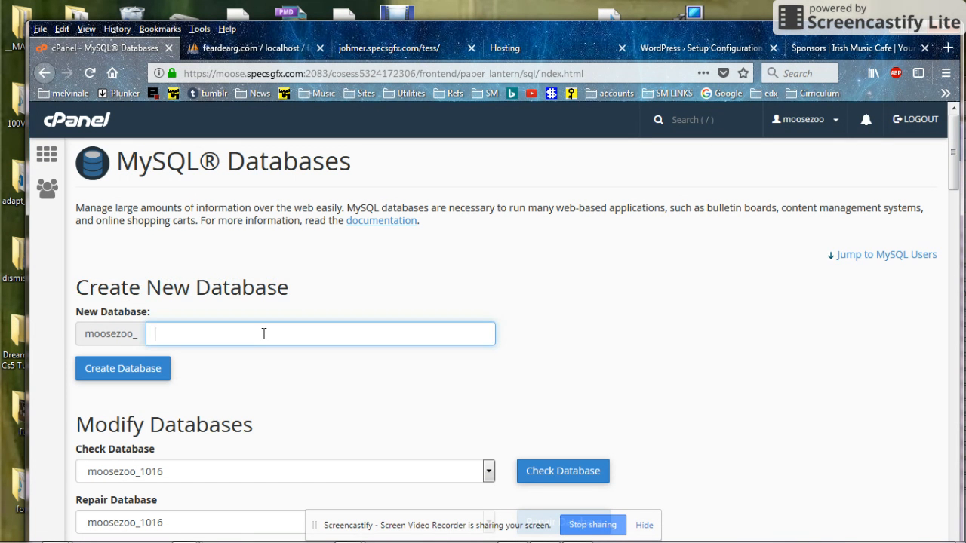
{"action": "type", "text": "gfxdelight"}
{"action": "left_click", "coordinate": [120, 377]}
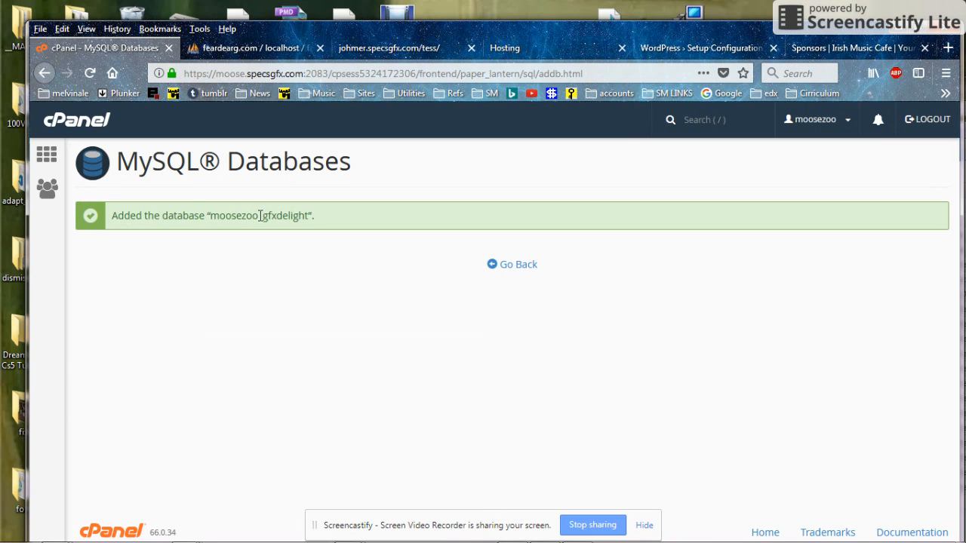
Step: Copy the database name moosezoo_gfxdelight from the success message and launch NoteTab Light
{"action": "left_click_drag", "start_coordinate": [210, 218], "coordinate": [310, 218]}
{"action": "key", "text": "ctrl+c"}
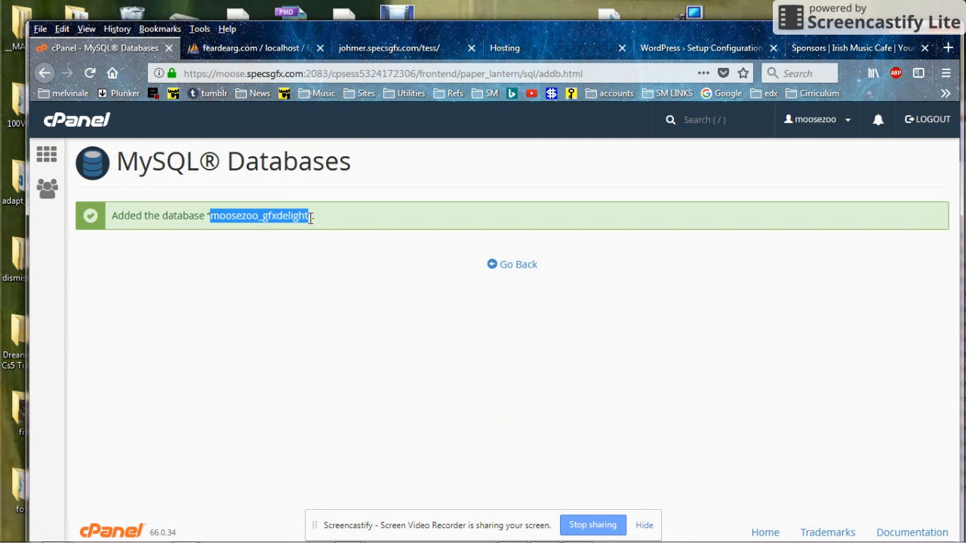
{"action": "mouse_move", "coordinate": [185, 541]}
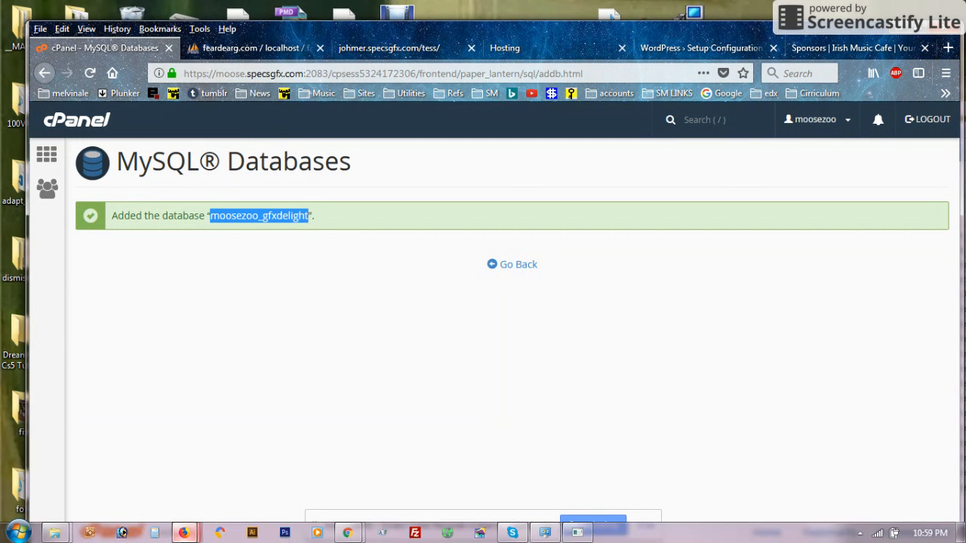
{"action": "left_click", "coordinate": [94, 533]}
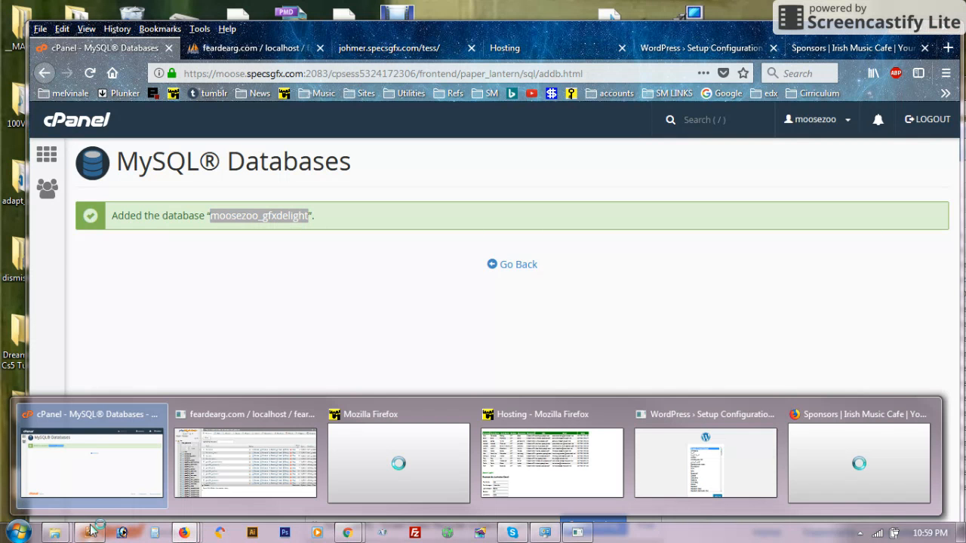
{"action": "left_click", "coordinate": [116, 475]}
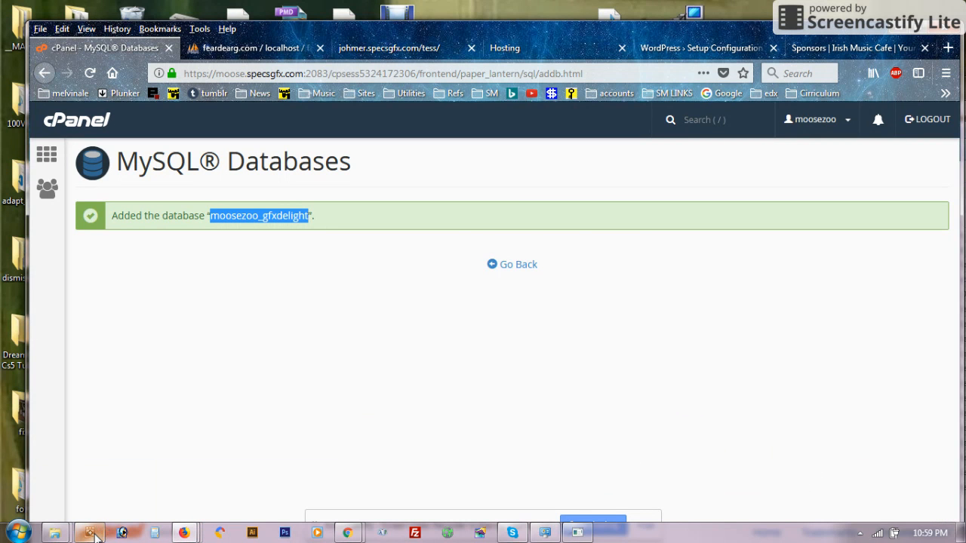
{"action": "left_click", "coordinate": [97, 533]}
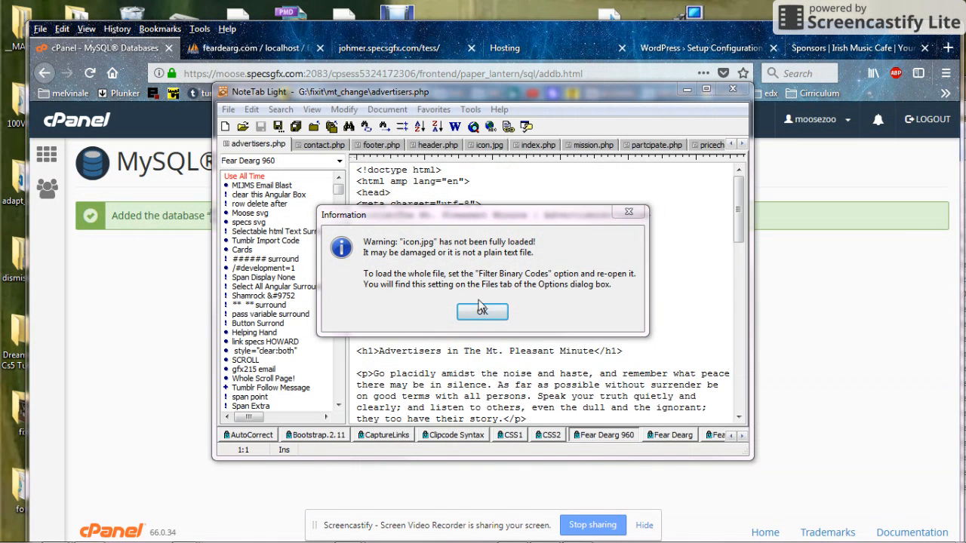
Step: Paste moosezoo_gfxdelight into a new maximized NoteTab Light document, then return to Firefox
{"action": "left_click", "coordinate": [482, 313]}
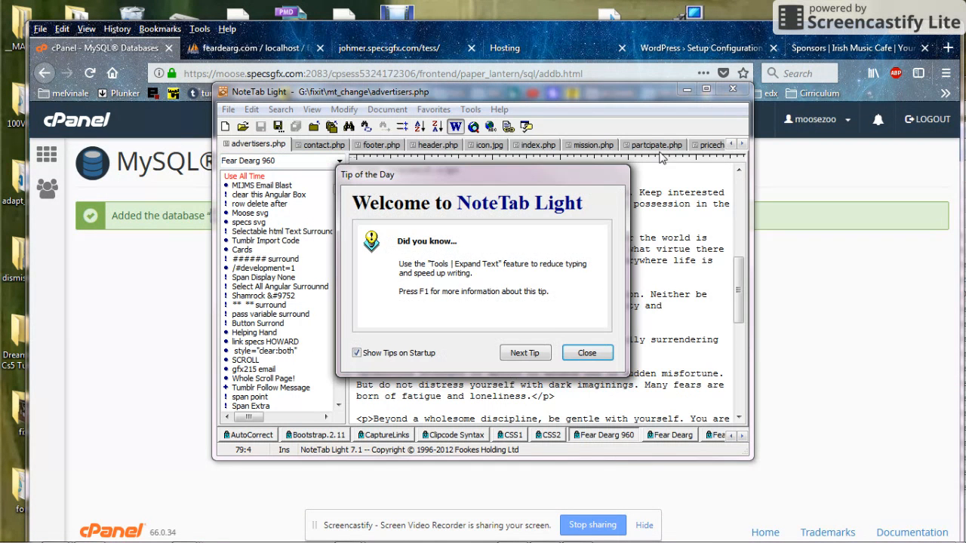
{"action": "left_click", "coordinate": [586, 353]}
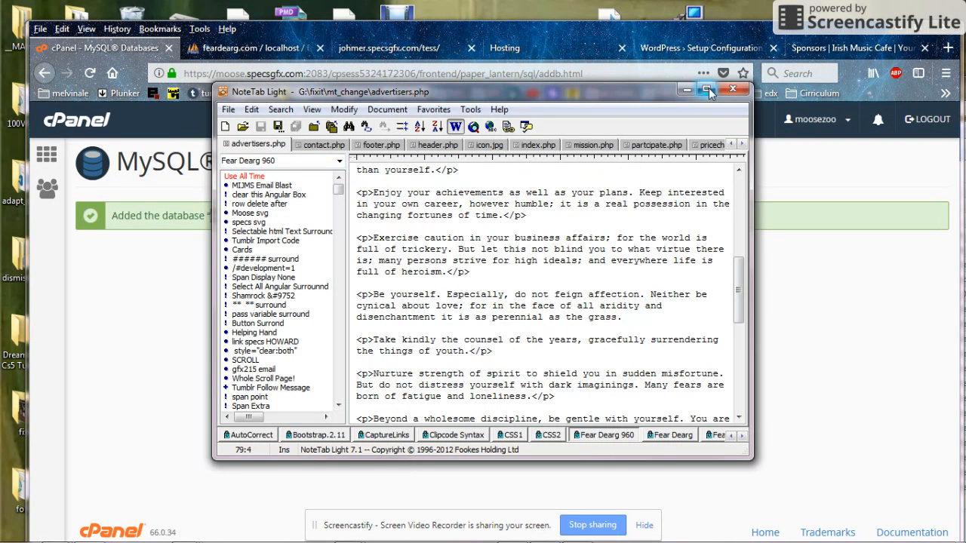
{"action": "left_click", "coordinate": [706, 89]}
{"action": "left_click", "coordinate": [7, 39]}
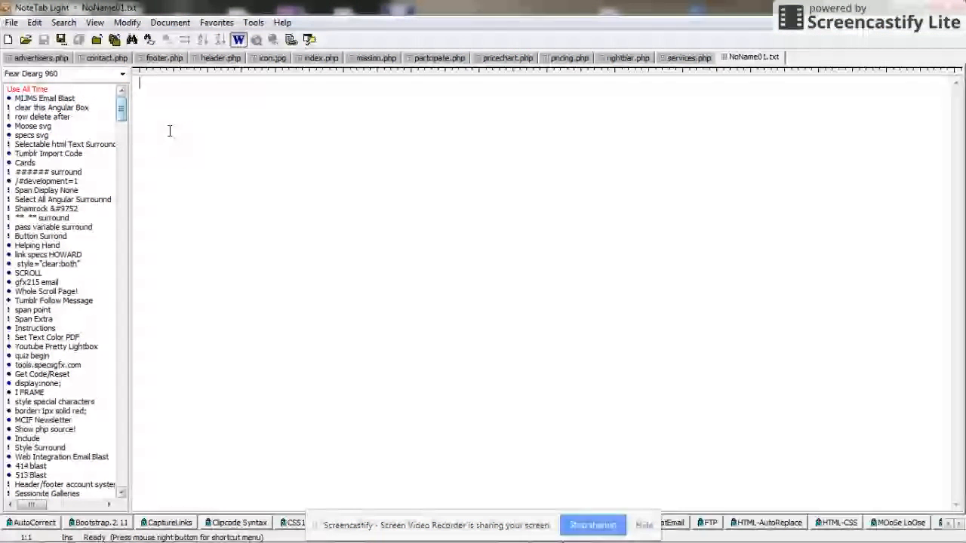
{"action": "key", "text": "ctrl+v"}
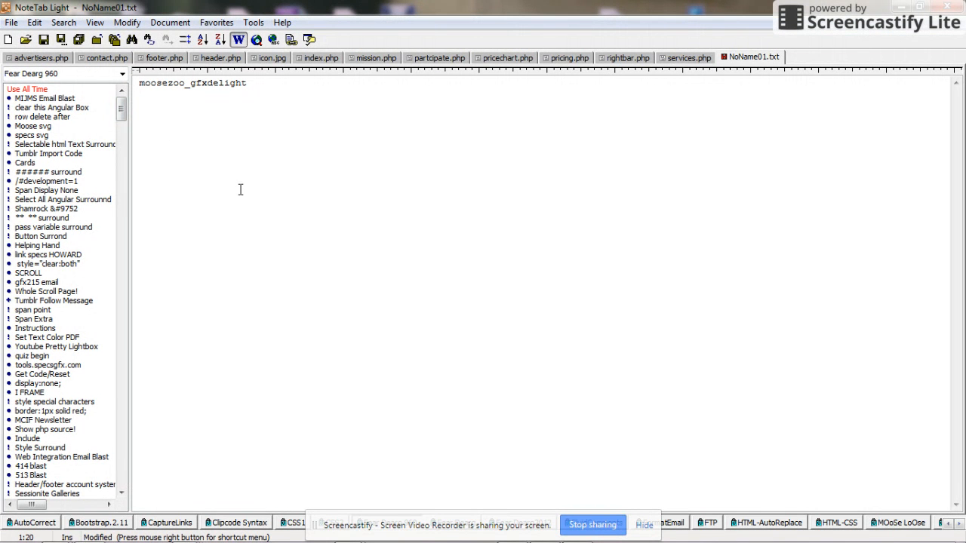
{"action": "key", "text": "alt+Tab"}
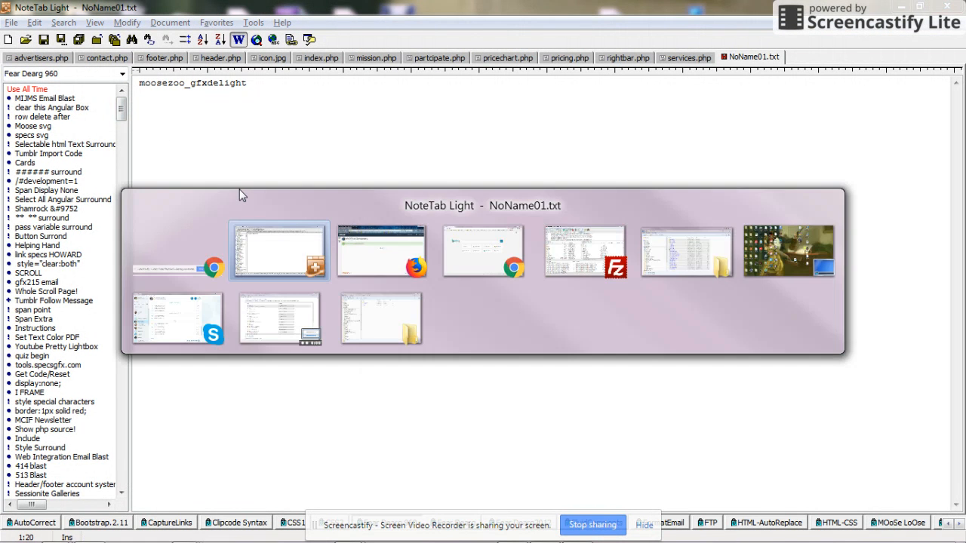
{"action": "key", "text": "alt+Tab"}
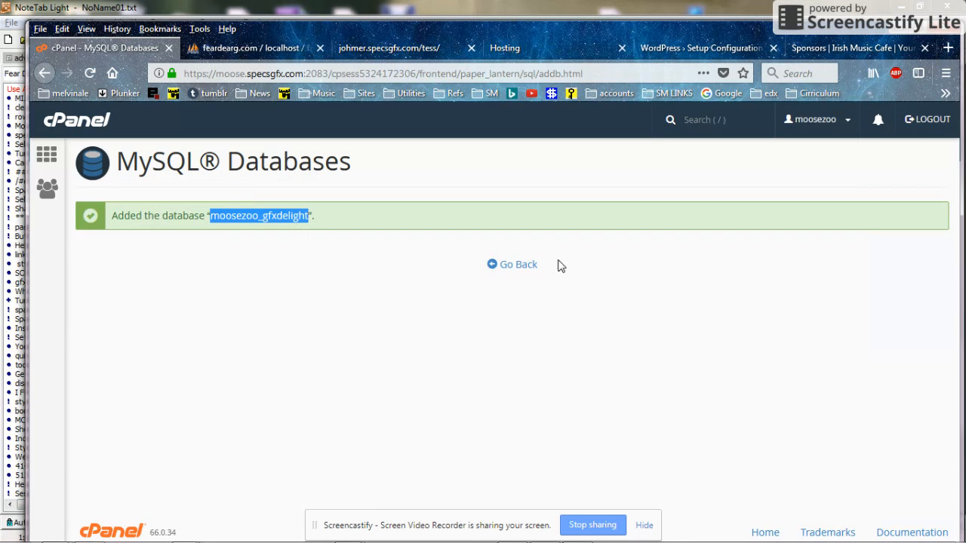
Step: Go back, verify moosezoo_gfxdelight under Current Databases, and scroll down to Add New User
{"action": "left_click", "coordinate": [520, 266]}
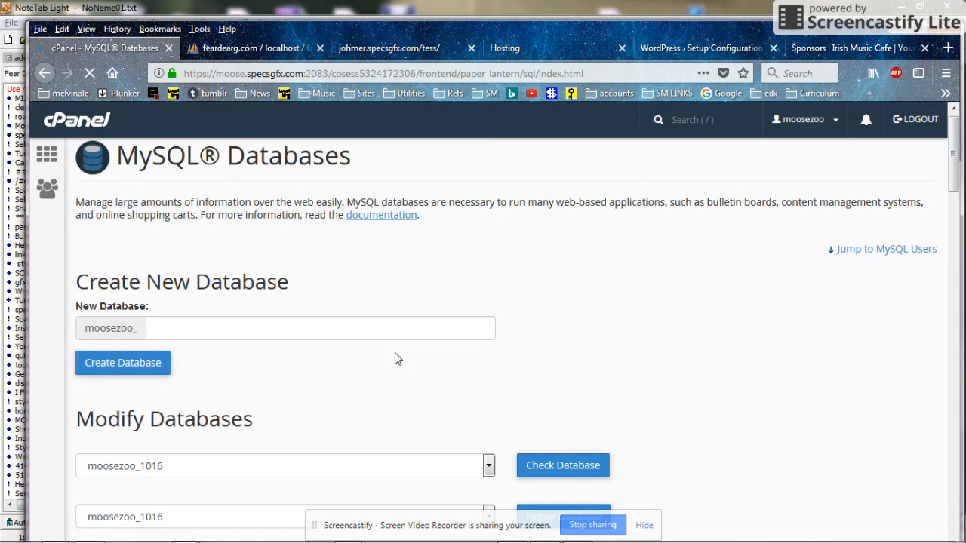
{"action": "scroll", "coordinate": [398, 358], "scroll_direction": "down", "scroll_amount": 5}
{"action": "scroll", "coordinate": [395, 358], "scroll_direction": "down", "scroll_amount": 6}
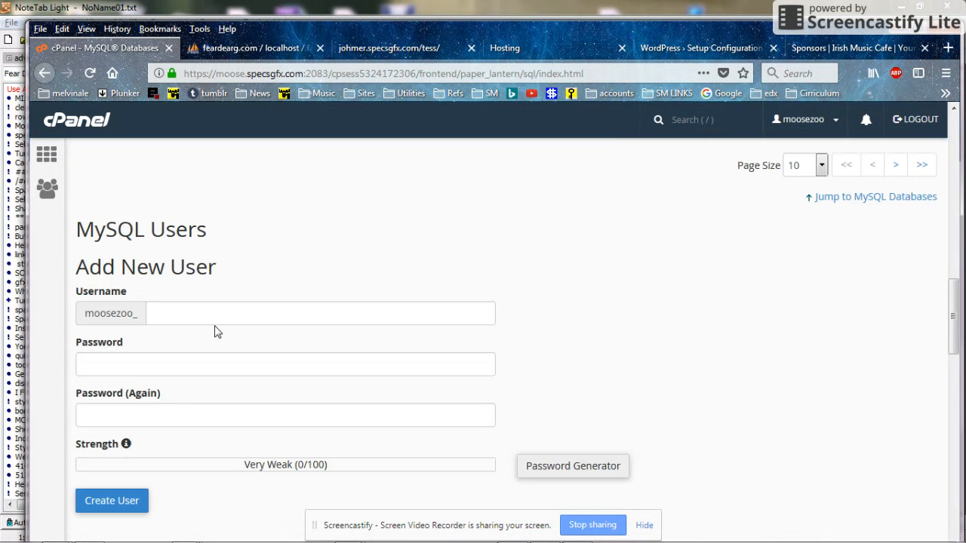
{"action": "scroll", "coordinate": [272, 283], "scroll_direction": "up", "scroll_amount": 5}
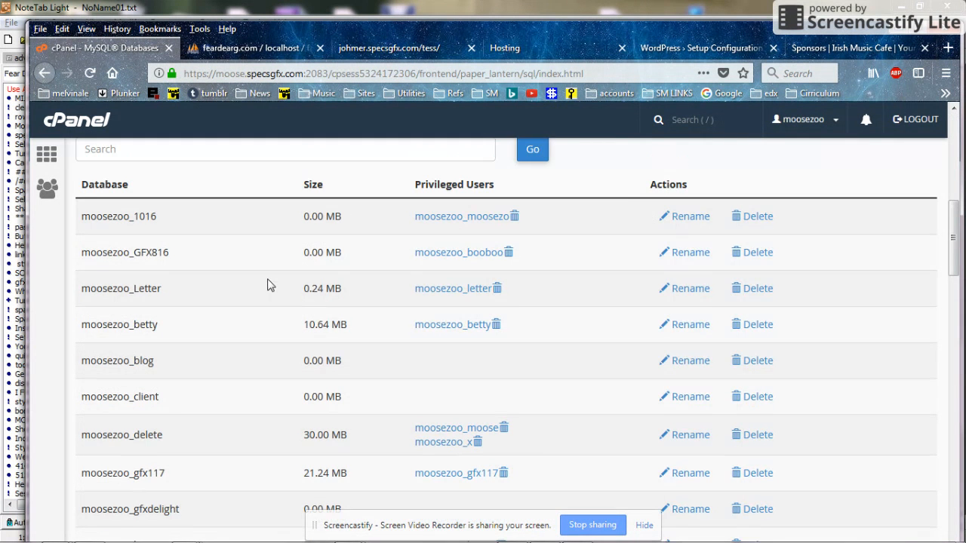
{"action": "scroll", "coordinate": [270, 285], "scroll_direction": "up", "scroll_amount": 4}
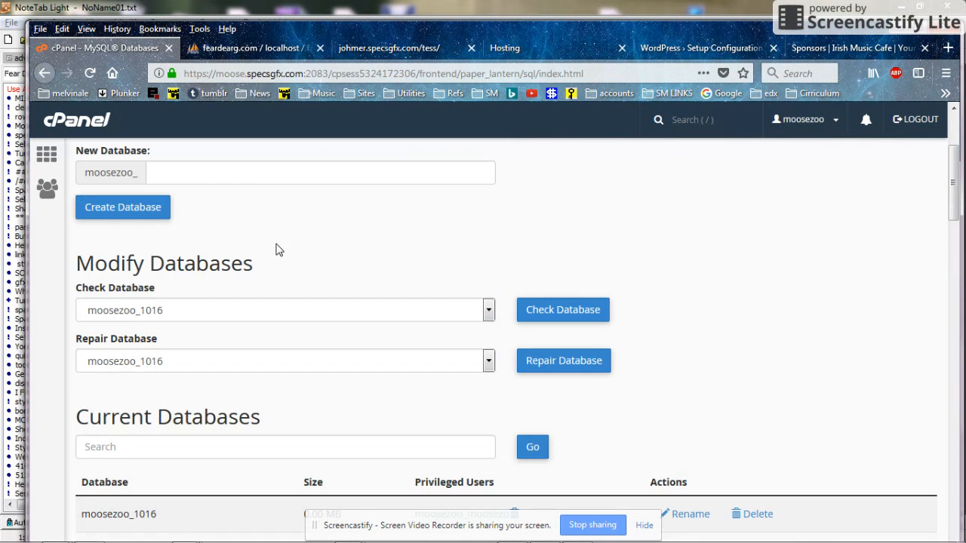
{"action": "scroll", "coordinate": [280, 261], "scroll_direction": "up", "scroll_amount": 1}
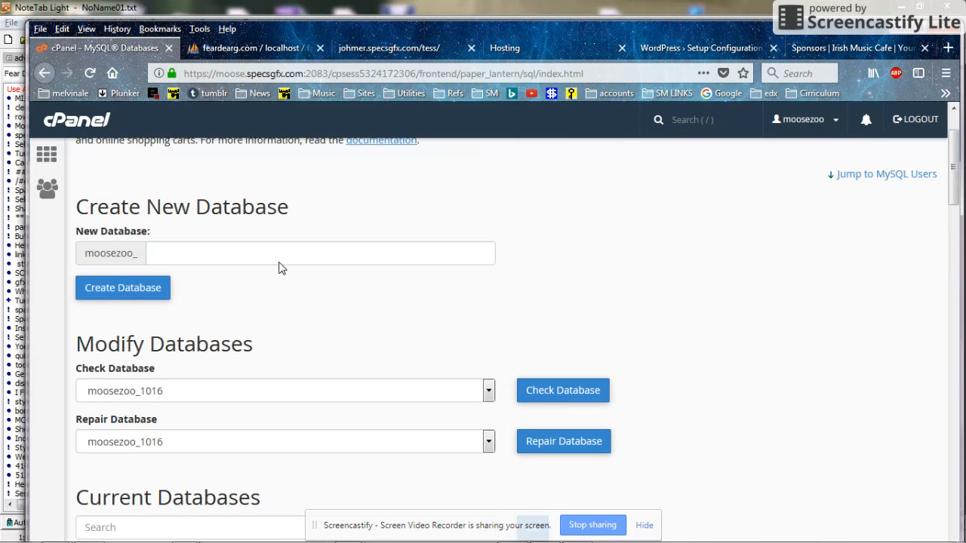
{"action": "scroll", "coordinate": [279, 268], "scroll_direction": "down", "scroll_amount": 2}
{"action": "scroll", "coordinate": [279, 268], "scroll_direction": "down", "scroll_amount": 5}
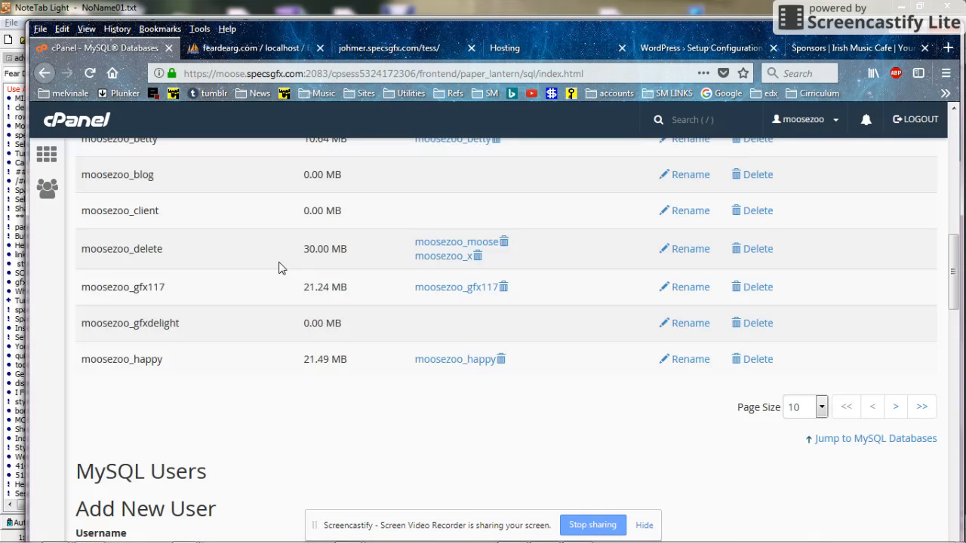
{"action": "scroll", "coordinate": [279, 268], "scroll_direction": "down", "scroll_amount": 2}
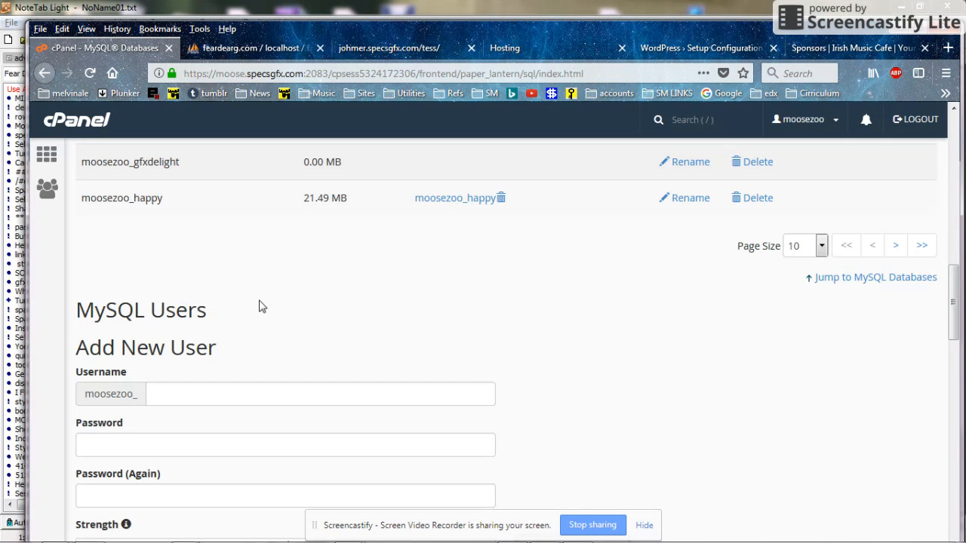
{"action": "scroll", "coordinate": [261, 304], "scroll_direction": "down", "scroll_amount": 1}
Step: Enter username delight and a matching, very strong password twice in Add New User
{"action": "left_click", "coordinate": [206, 317]}
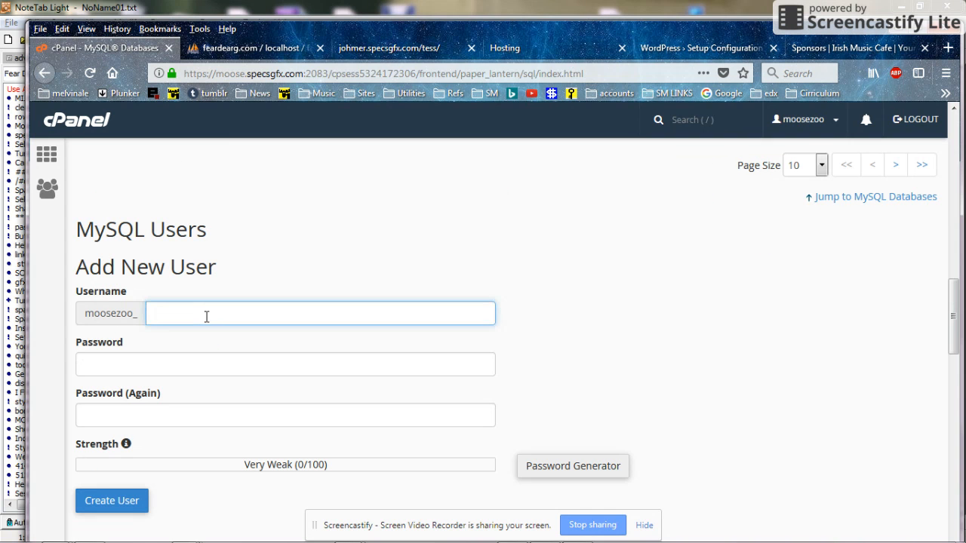
{"action": "type", "text": "delight"}
{"action": "left_click", "coordinate": [144, 363]}
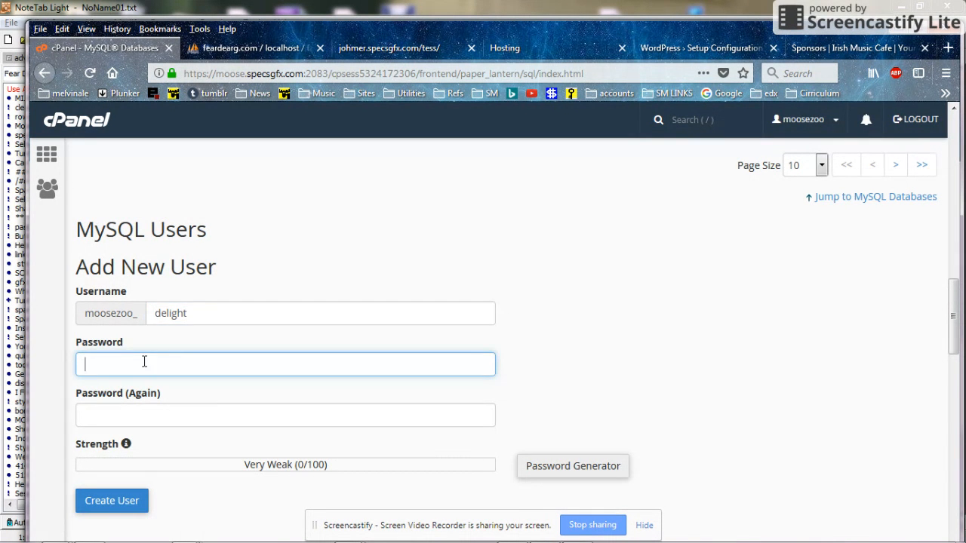
{"action": "type", "text": "p"}
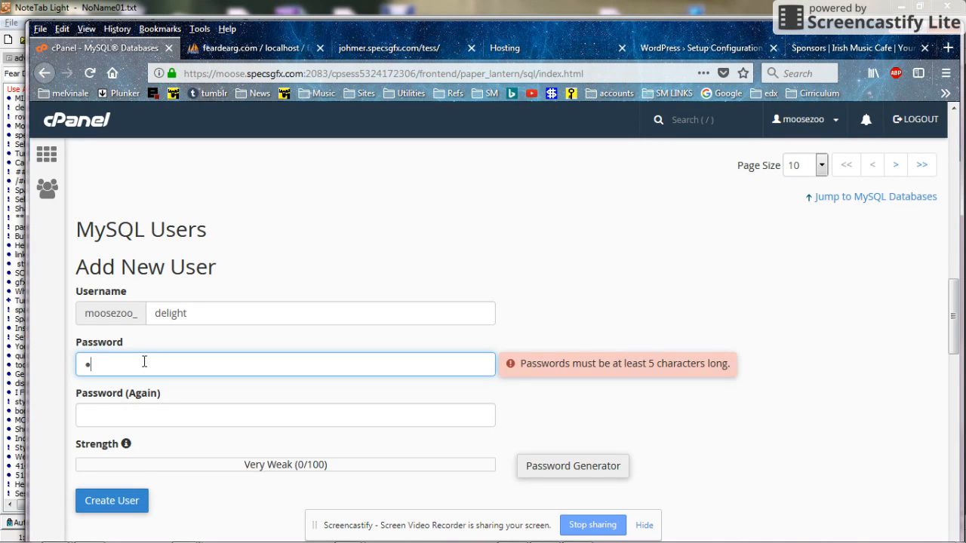
{"action": "type", "text": "assword1"}
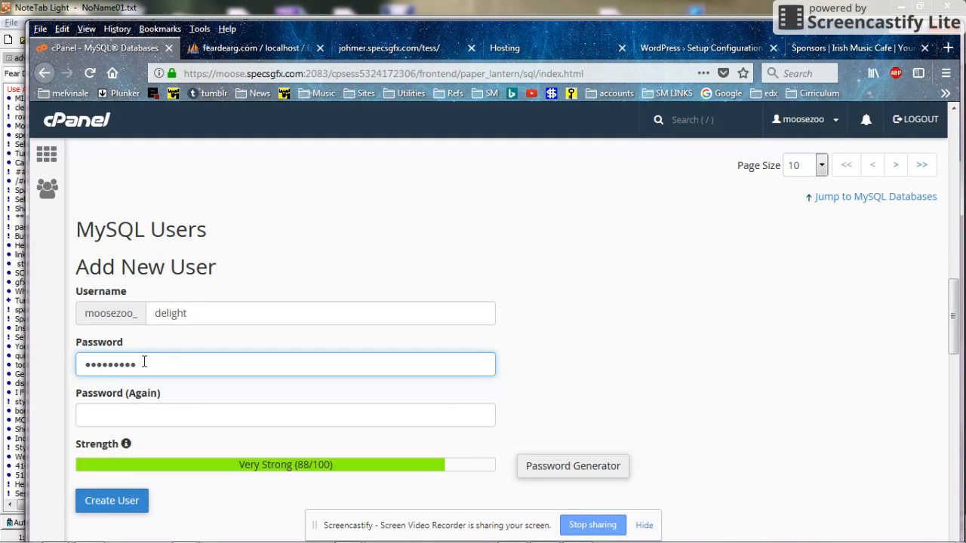
{"action": "left_click", "coordinate": [140, 412]}
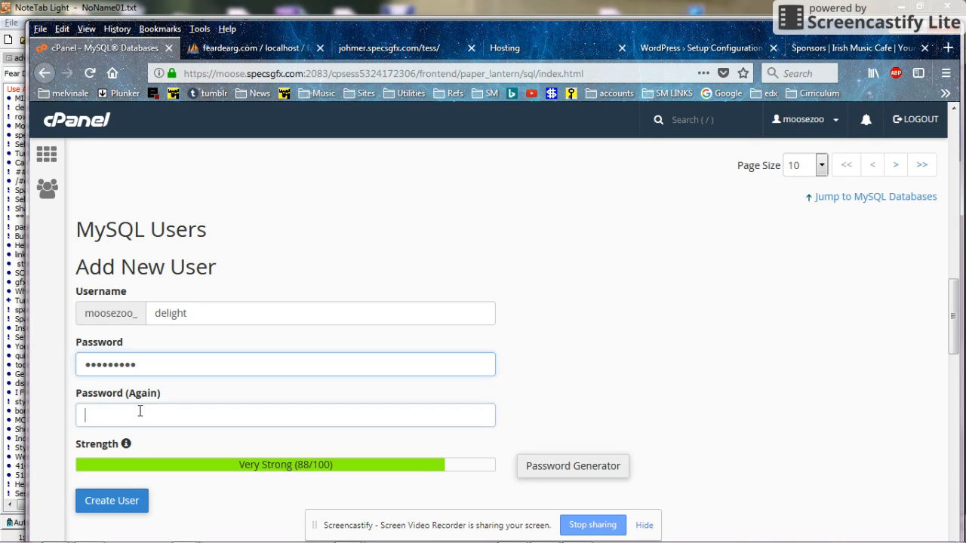
{"action": "type", "text": "passwo"}
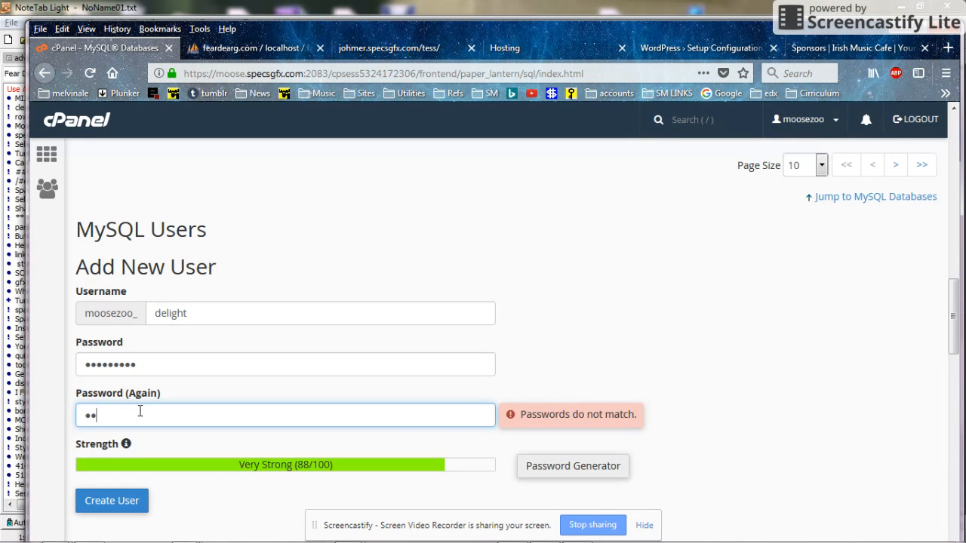
{"action": "type", "text": "rd1"}
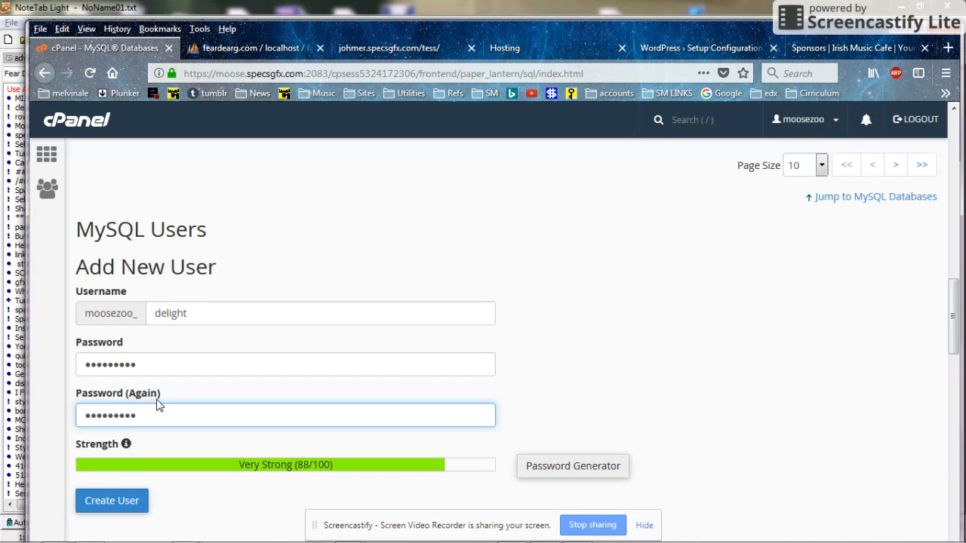
{"action": "scroll", "coordinate": [159, 406], "scroll_direction": "down", "scroll_amount": 1}
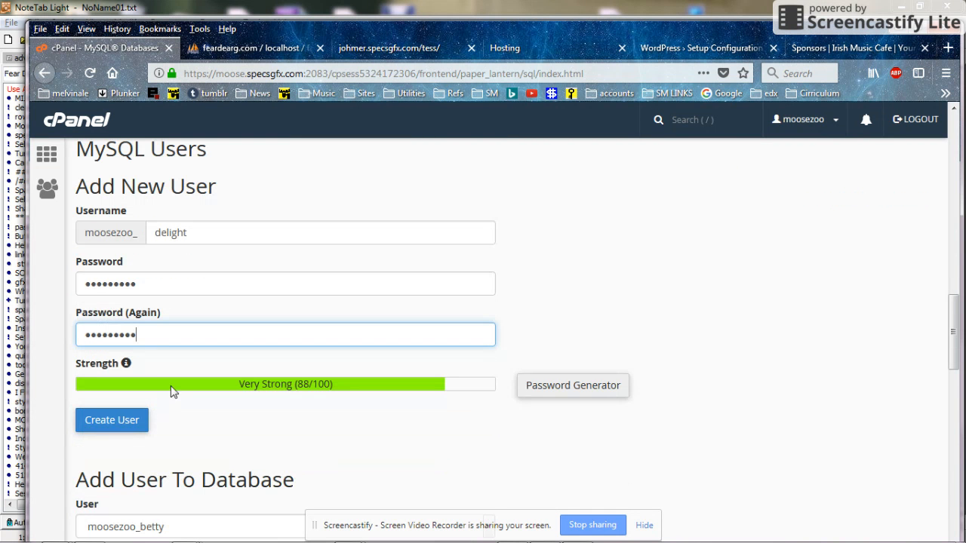
Step: Create the user moosezoo_delight, select its name in the confirmation, and switch to NoteTab Light
{"action": "left_click", "coordinate": [129, 428]}
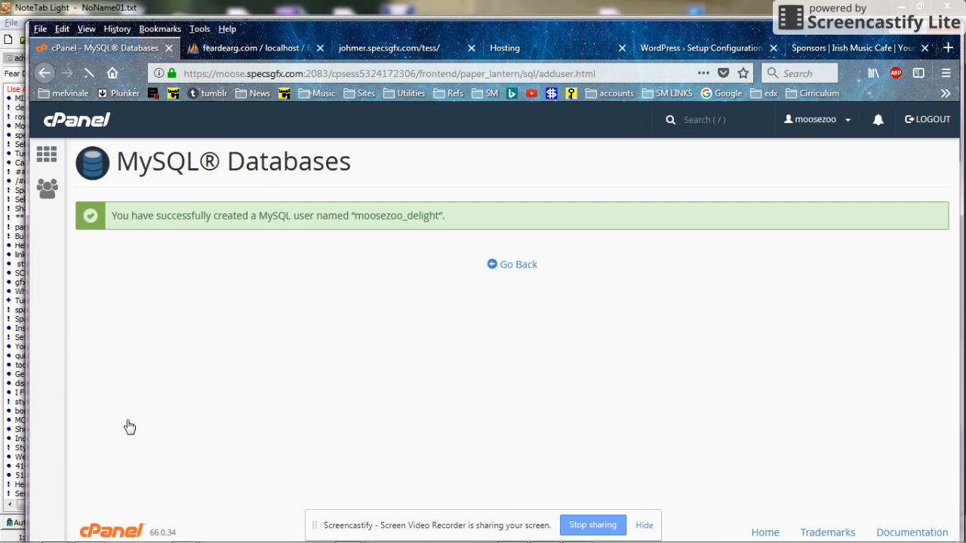
{"action": "left_click_drag", "start_coordinate": [355, 216], "coordinate": [442, 215]}
{"action": "key", "text": "ctrl+c"}
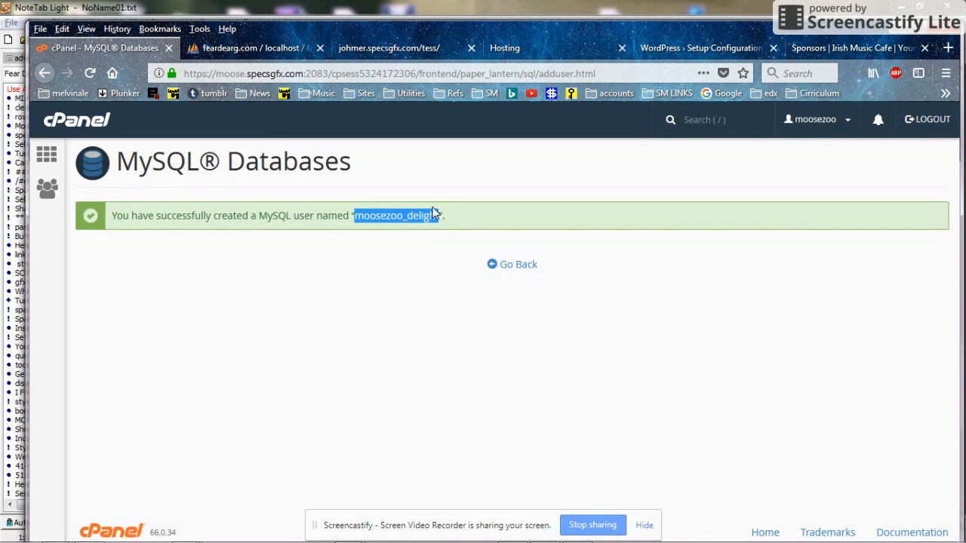
{"action": "key", "text": "alt+Tab"}
{"action": "key", "text": "alt+Tab"}
{"action": "key", "text": "alt+Tab"}
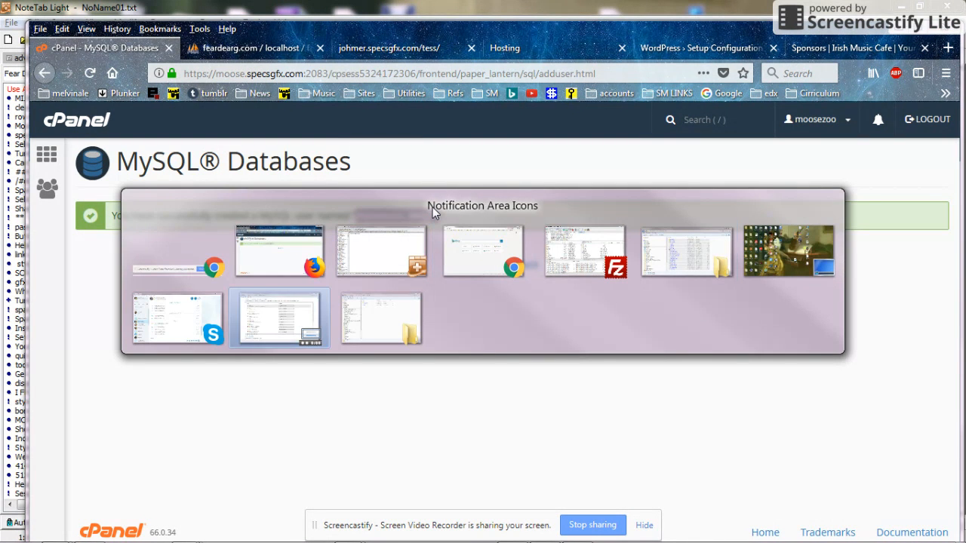
{"action": "key", "text": "alt+Tab"}
{"action": "key", "text": "alt+Tab"}
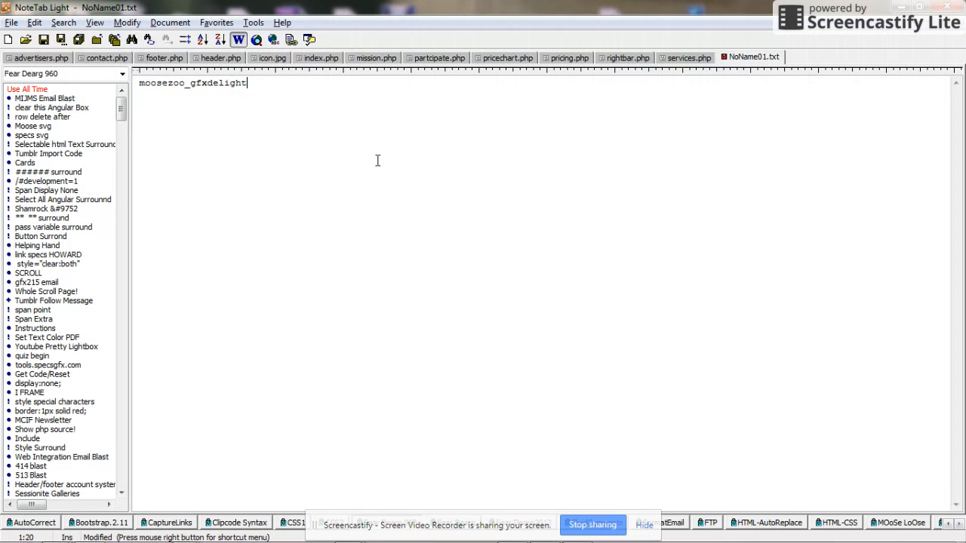
Step: Add moosezoo_delight and a masked third line below the database name, then return to Firefox
{"action": "key", "text": "Return"}
{"action": "key", "text": "Return"}
{"action": "key", "text": "Return"}
{"action": "key", "text": "ctrl+v"}
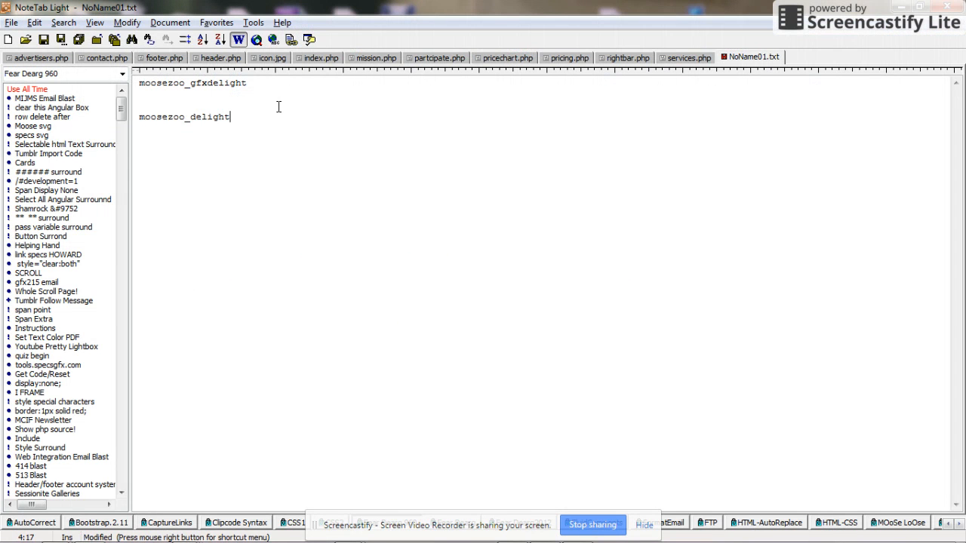
{"action": "key", "text": "Return"}
{"action": "key", "text": "Return"}
{"action": "type", "text": "Moo__________"}
{"action": "key", "text": "alt+Tab"}
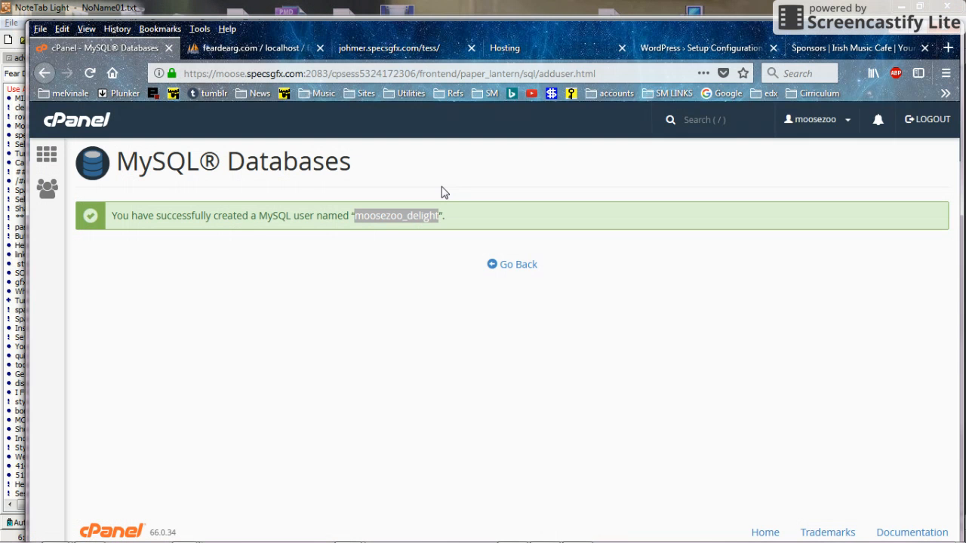
Step: Go back to MySQL Databases and scroll down to the Add User To Database section
{"action": "left_click", "coordinate": [395, 231]}
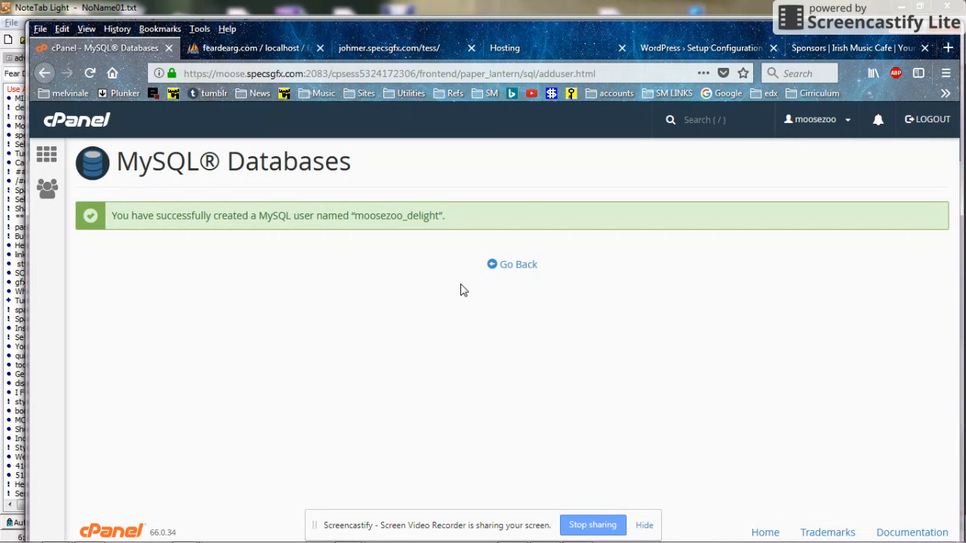
{"action": "left_click", "coordinate": [510, 273]}
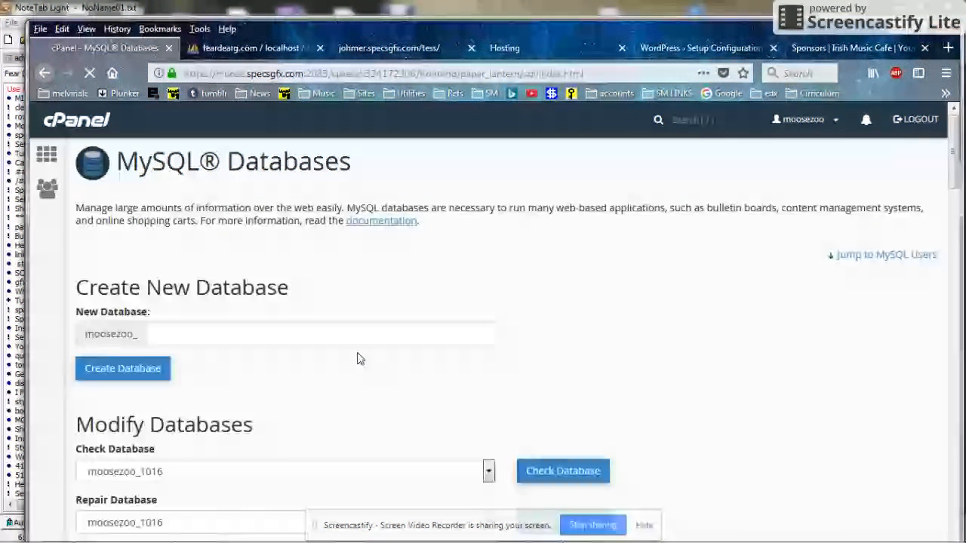
{"action": "scroll", "coordinate": [351, 353], "scroll_direction": "down", "scroll_amount": 1}
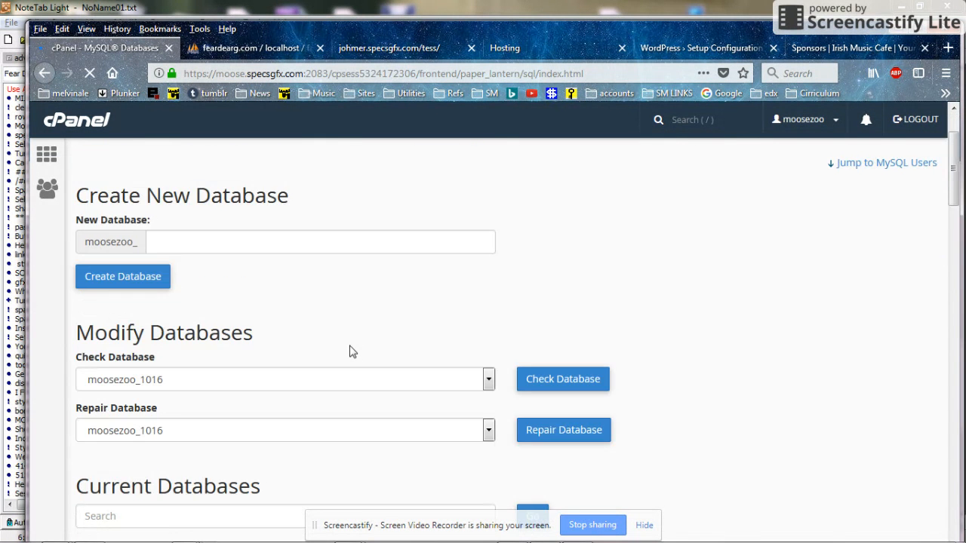
{"action": "scroll", "coordinate": [349, 352], "scroll_direction": "down", "scroll_amount": 7}
{"action": "scroll", "coordinate": [351, 346], "scroll_direction": "down", "scroll_amount": 5}
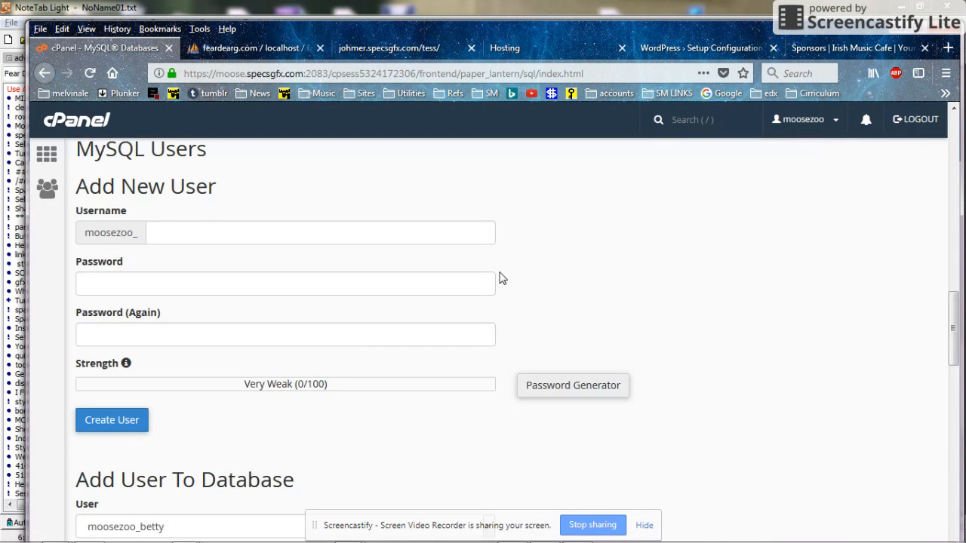
{"action": "scroll", "coordinate": [504, 278], "scroll_direction": "down", "scroll_amount": 2}
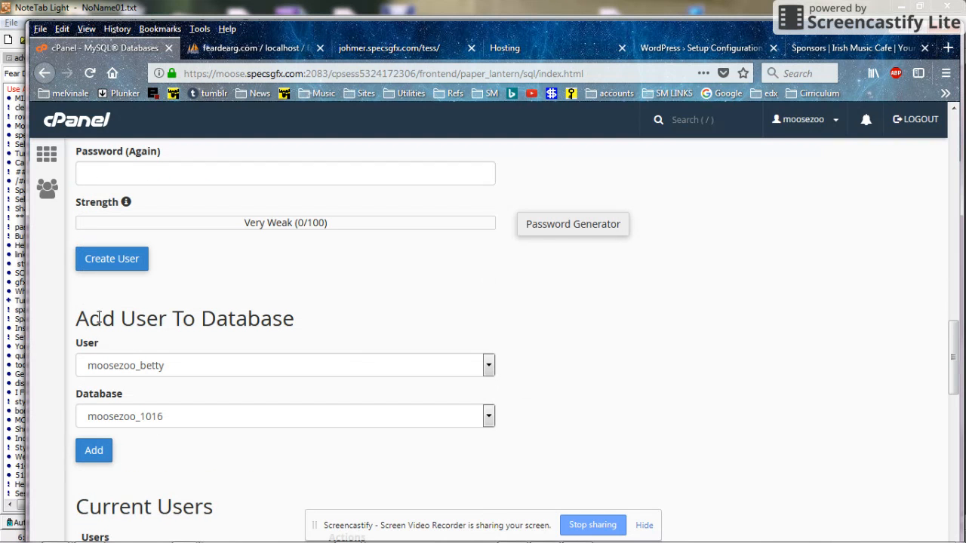
{"action": "left_click_drag", "start_coordinate": [78, 318], "coordinate": [167, 317]}
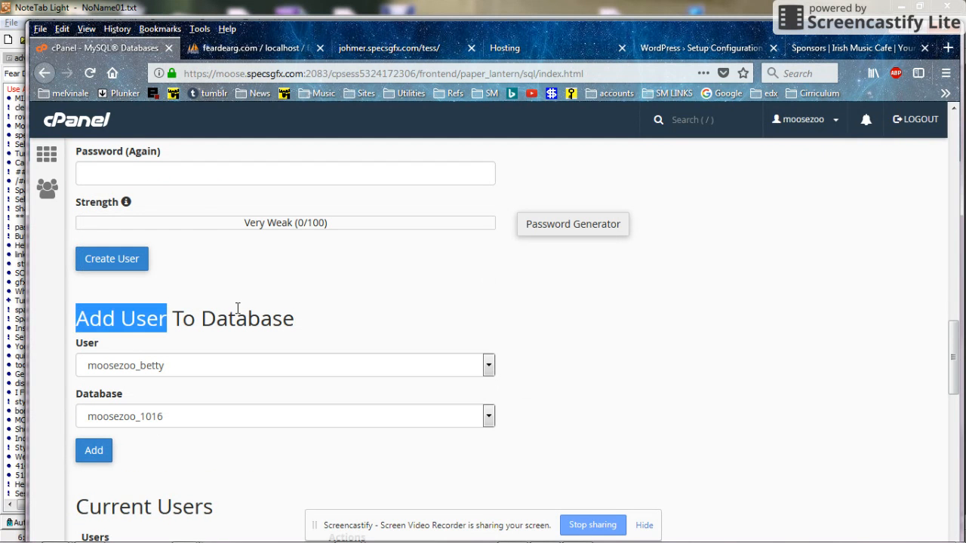
{"action": "left_click_drag", "start_coordinate": [238, 308], "coordinate": [305, 327]}
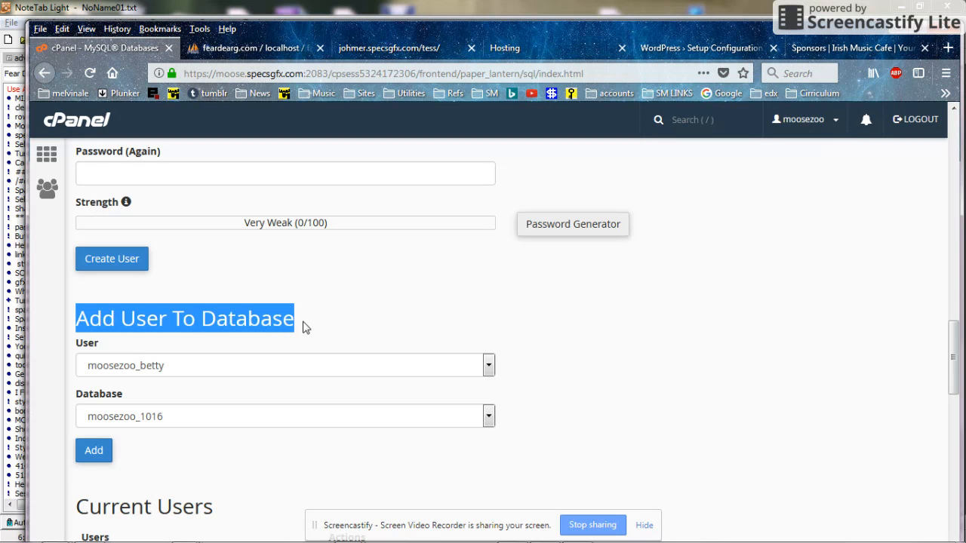
Step: Pick user moosezoo_delight and database moosezoo_gfxdelight in Add User To Database, then add
{"action": "left_click", "coordinate": [369, 313]}
{"action": "left_click", "coordinate": [489, 365]}
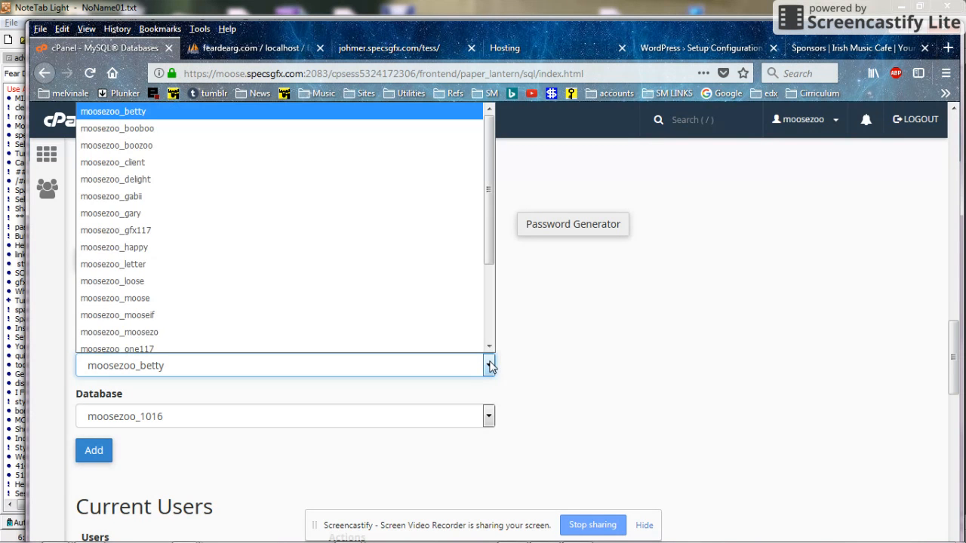
{"action": "left_click", "coordinate": [150, 175]}
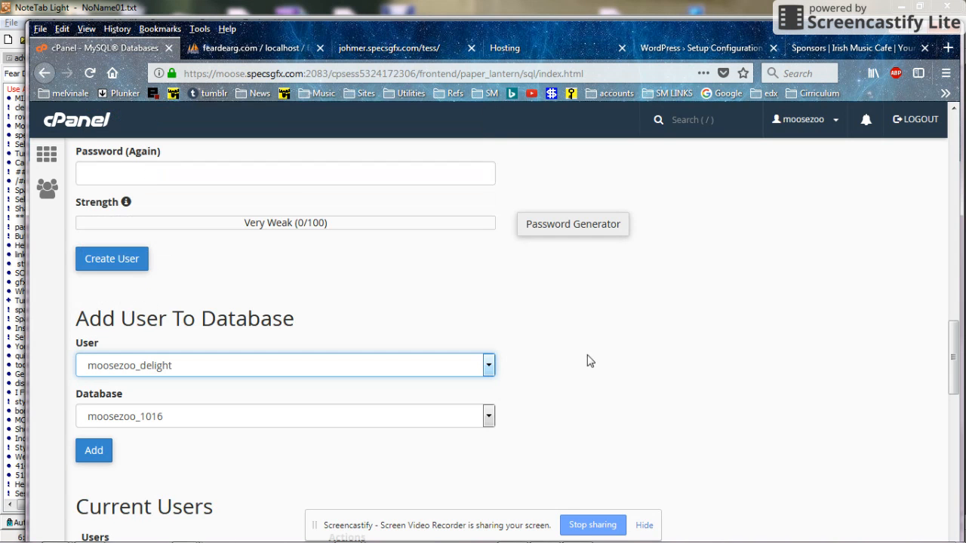
{"action": "scroll", "coordinate": [590, 360], "scroll_direction": "down", "scroll_amount": 2}
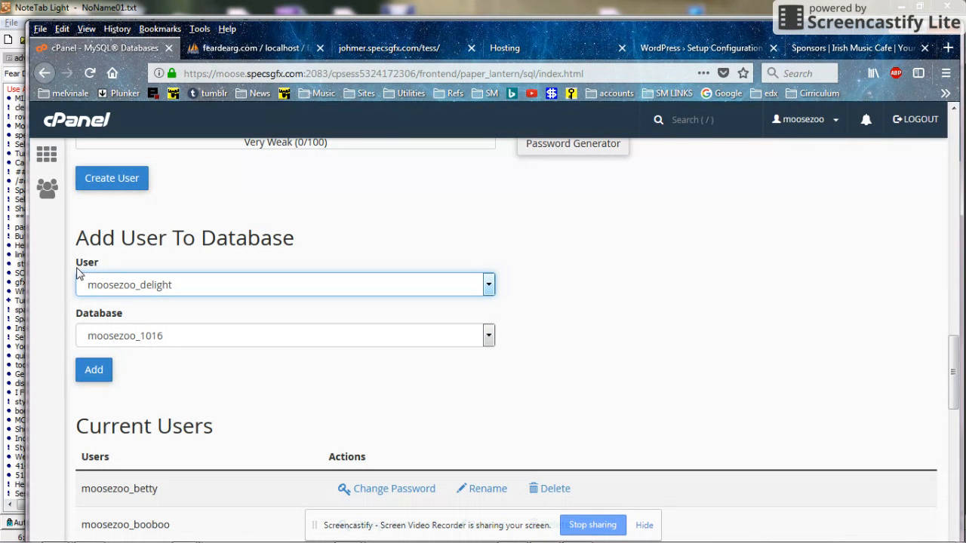
{"action": "left_click", "coordinate": [489, 337]}
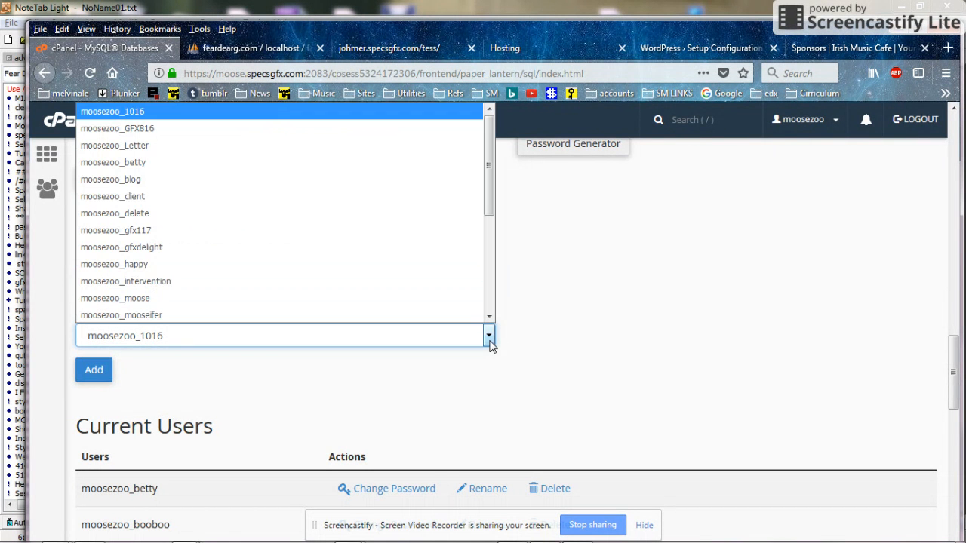
{"action": "left_click", "coordinate": [150, 254]}
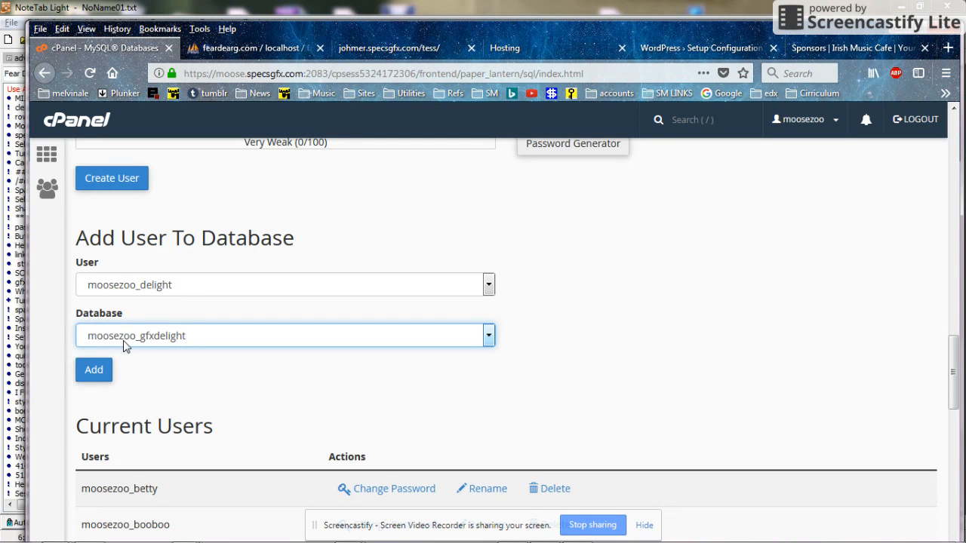
{"action": "left_click", "coordinate": [95, 374]}
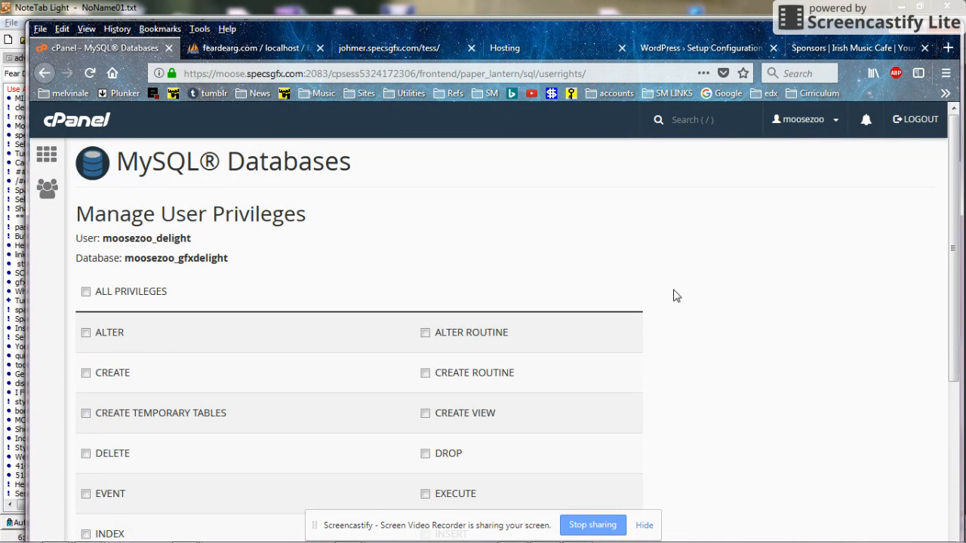
Step: Grant moosezoo_delight ALL PRIVILEGES on moosezoo_gfxdelight and apply them with Make Changes
{"action": "scroll", "coordinate": [676, 296], "scroll_direction": "down", "scroll_amount": 2}
{"action": "scroll", "coordinate": [677, 296], "scroll_direction": "down", "scroll_amount": 5}
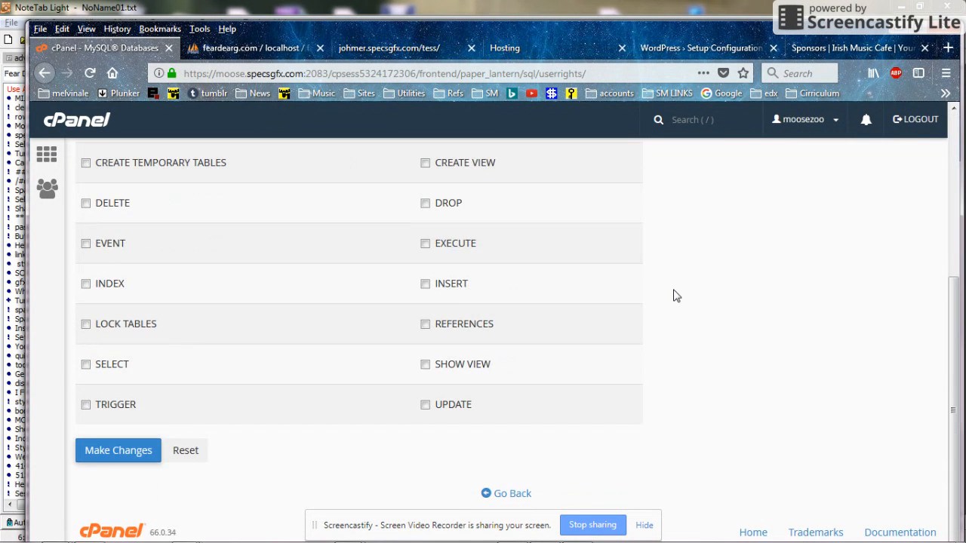
{"action": "scroll", "coordinate": [676, 296], "scroll_direction": "up", "scroll_amount": 7}
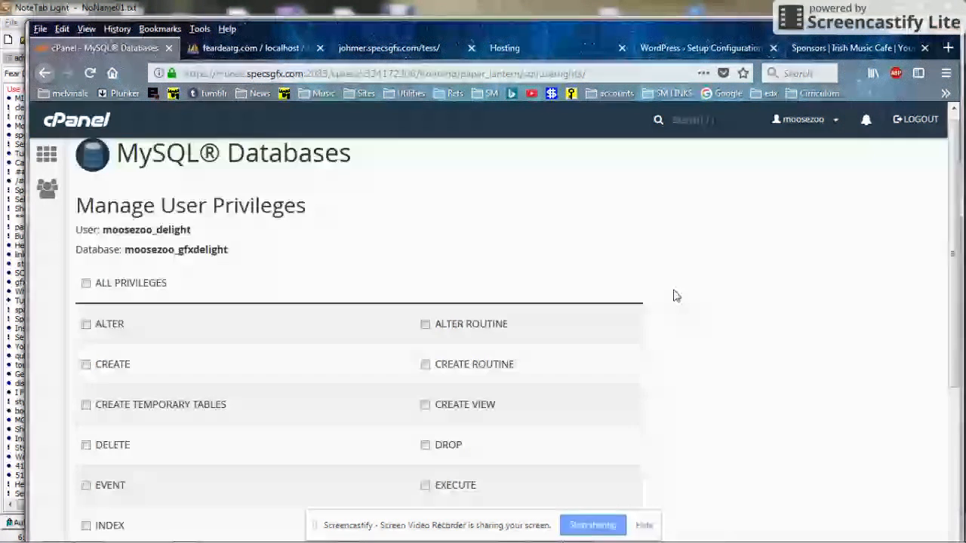
{"action": "left_click", "coordinate": [86, 284]}
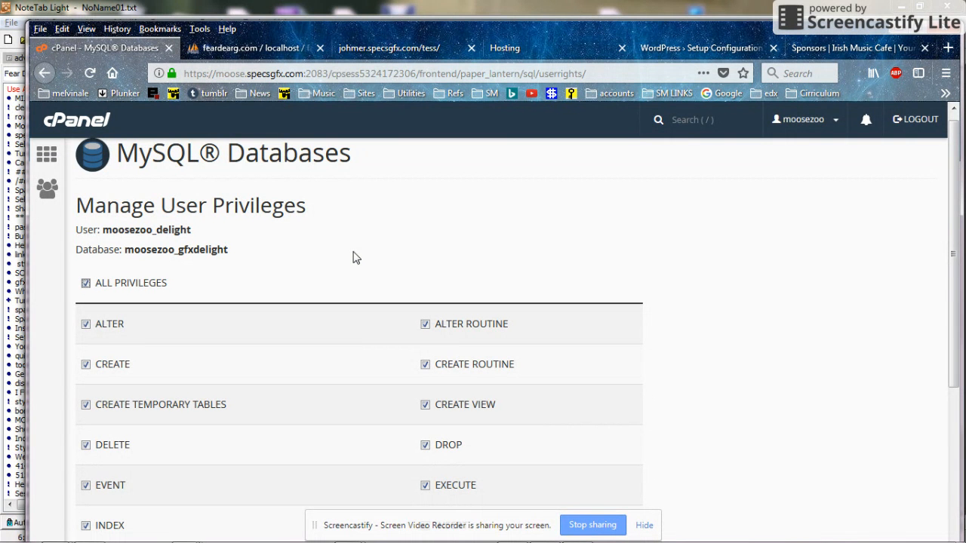
{"action": "scroll", "coordinate": [353, 257], "scroll_direction": "down", "scroll_amount": 1}
{"action": "scroll", "coordinate": [353, 258], "scroll_direction": "down", "scroll_amount": 2}
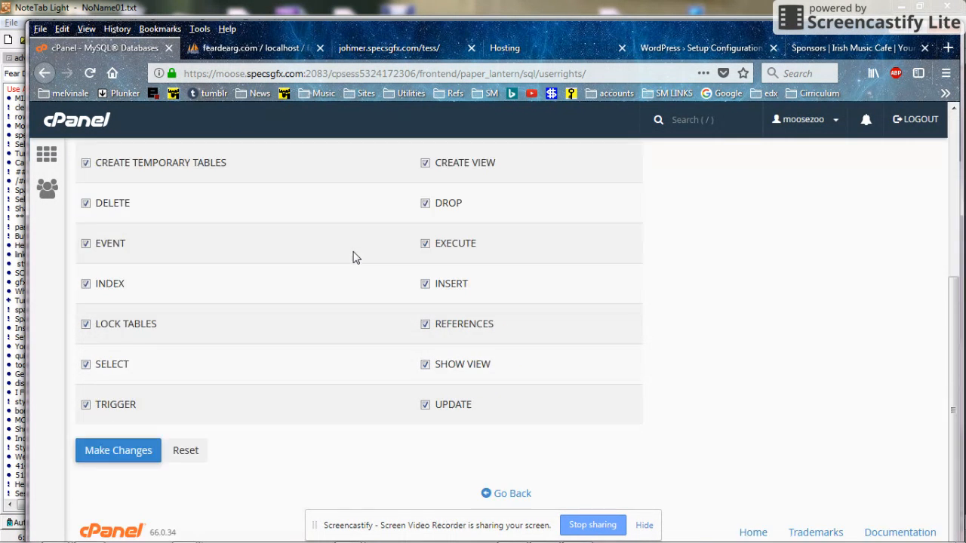
{"action": "left_click", "coordinate": [89, 453]}
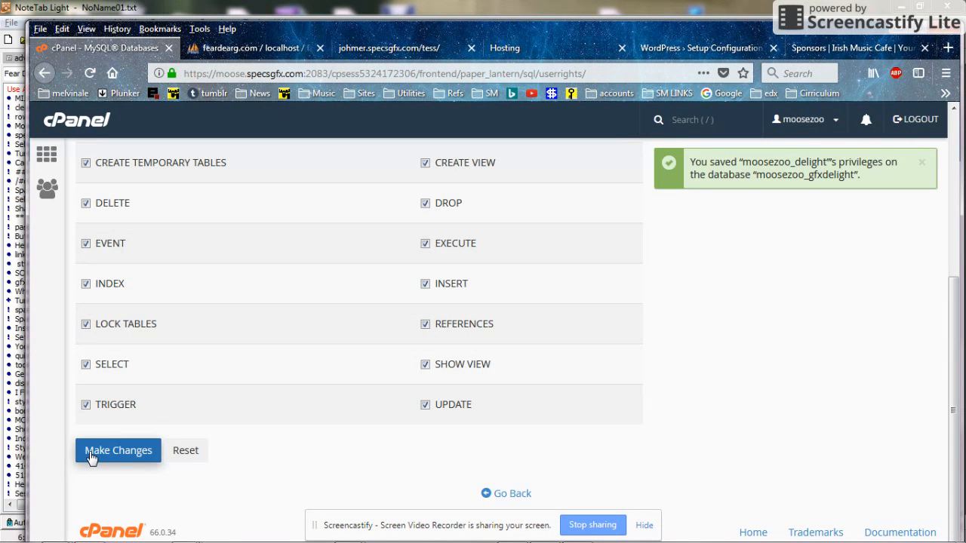